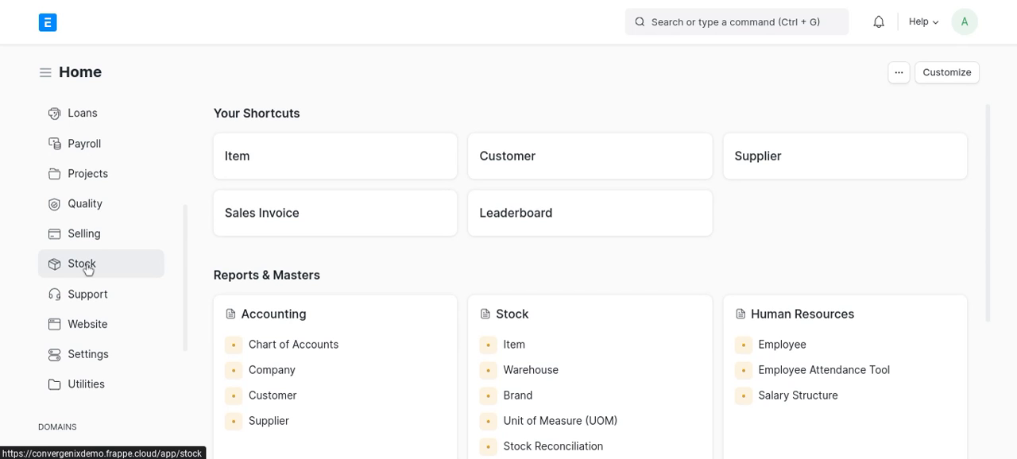
- Open the full form for a new item from the Stock module's item list
scroll(87, 269, "up", 3)
scroll(87, 269, "down", 4)
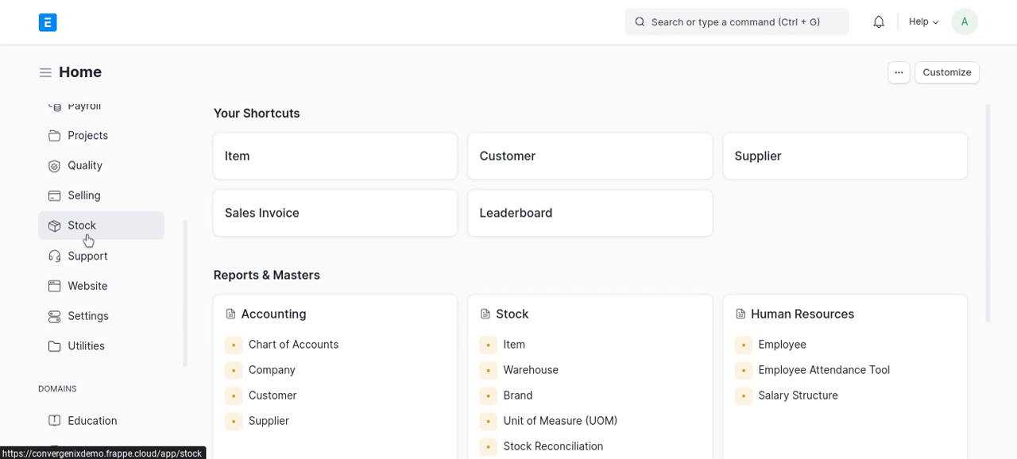
left_click(88, 235)
scroll(357, 265, "down", 10)
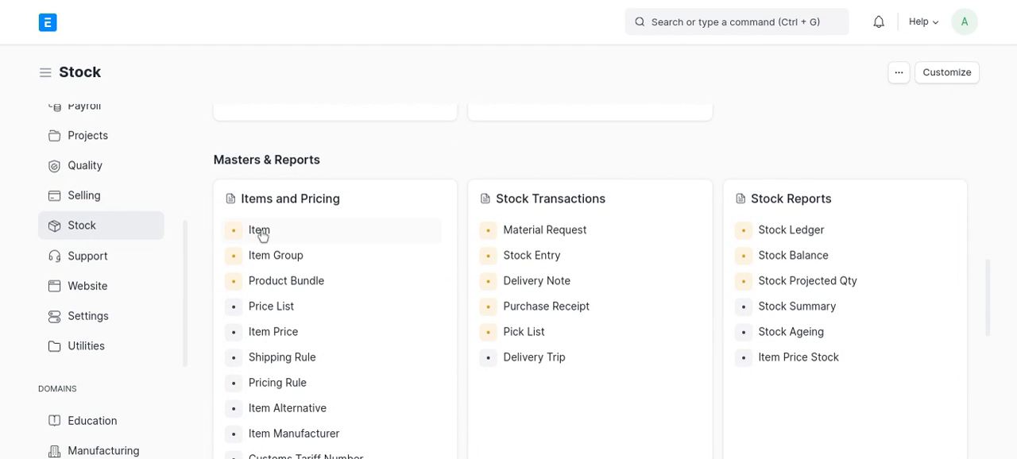
left_click(260, 232)
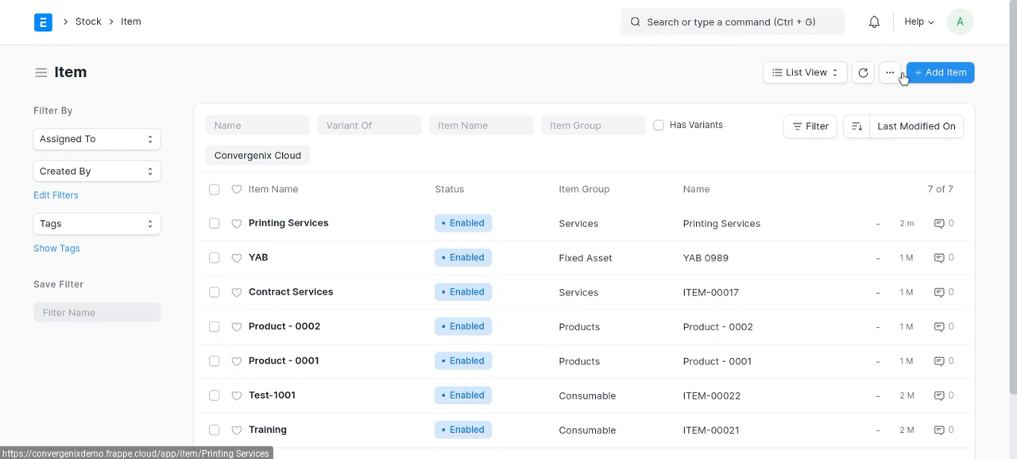
left_click(942, 73)
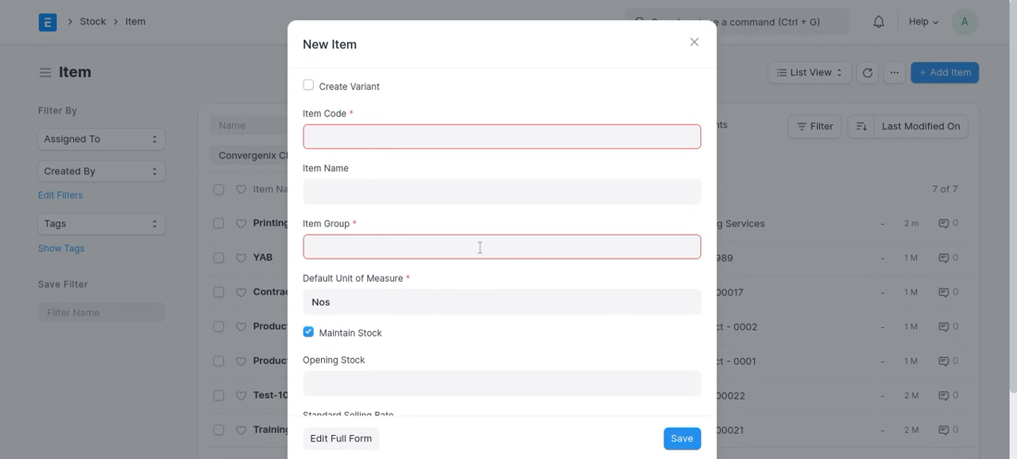
left_click(352, 444)
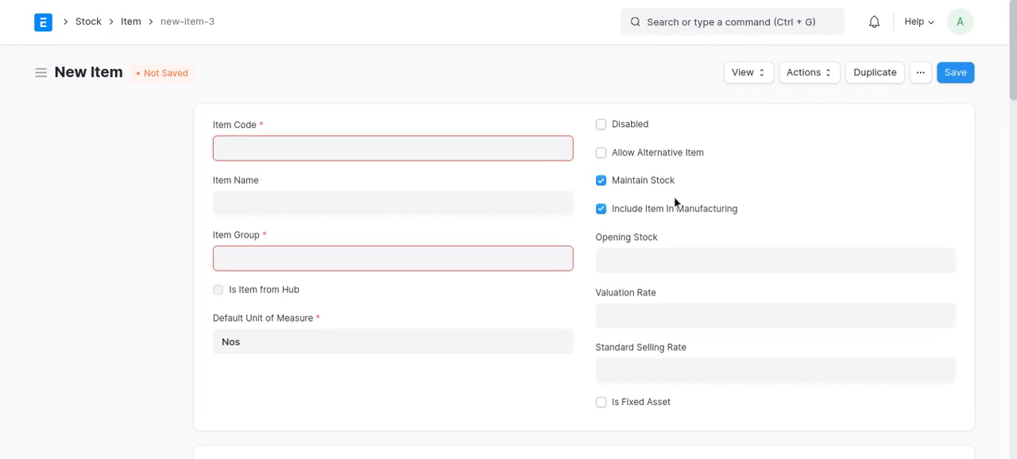
- Enter T-Shirts as the new item's code and assign it to the Products item group
type("T-Shirt")
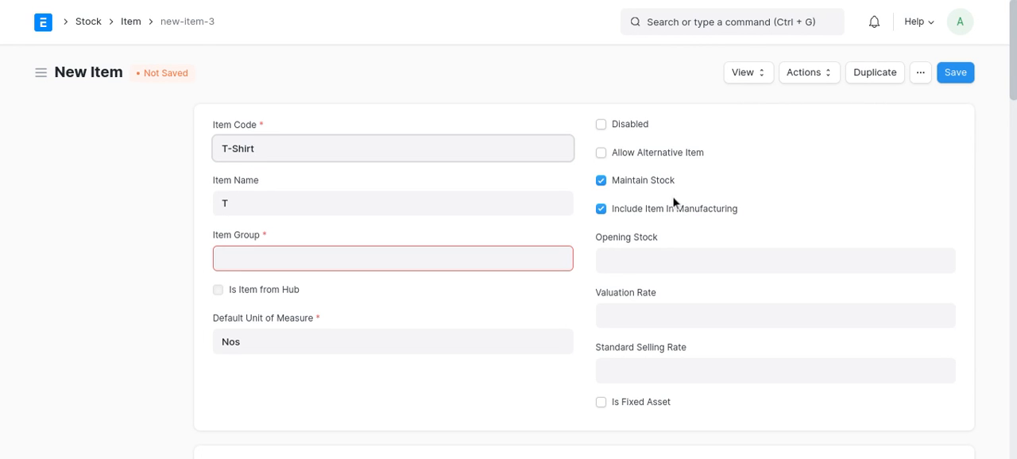
type("s")
left_click(540, 259)
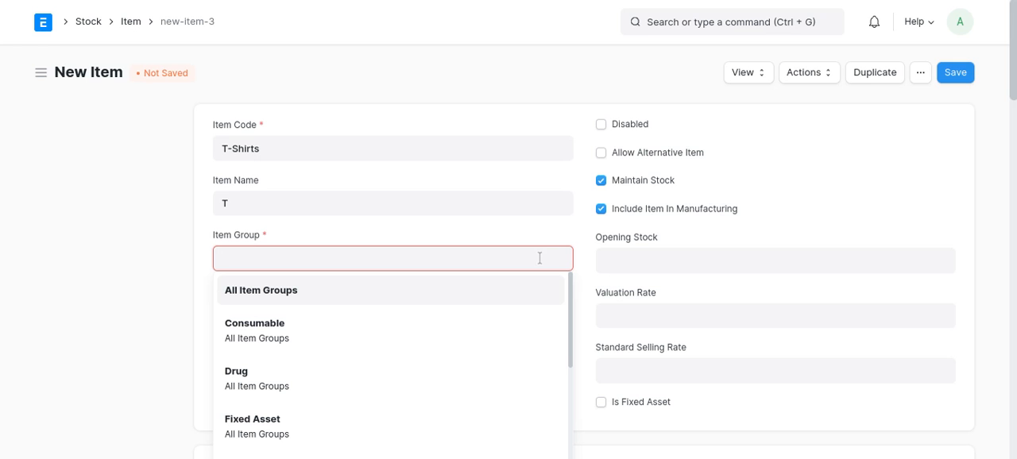
type("Pr")
left_click(442, 294)
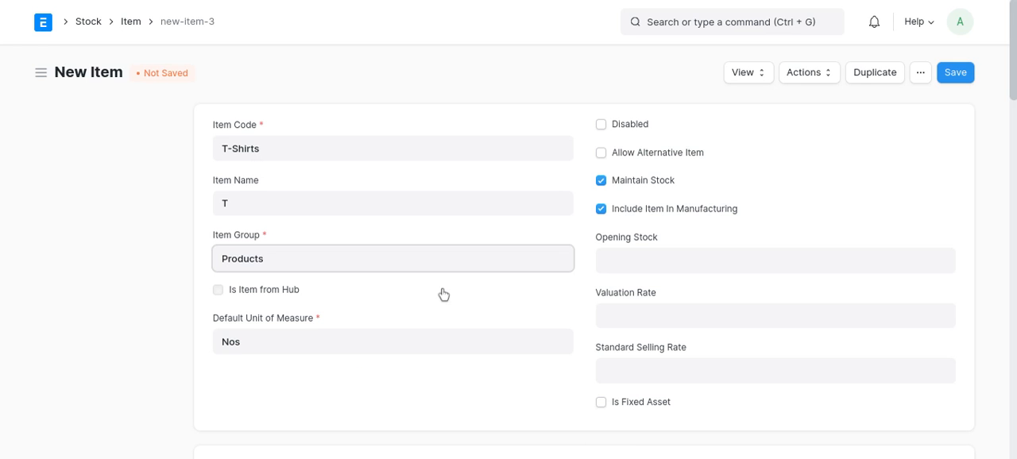
- Try to set the item's default unit of measure to Pcs
scroll(443, 294, "down", 2)
left_click(342, 295)
key("BackSpace")
key("BackSpace")
key("BackSpace")
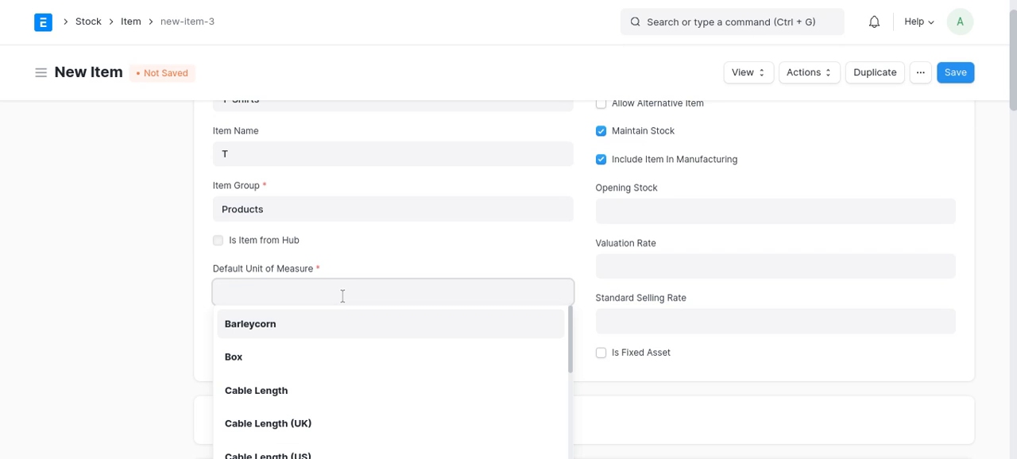
type("Pcs")
key("BackSpace")
key("BackSpace")
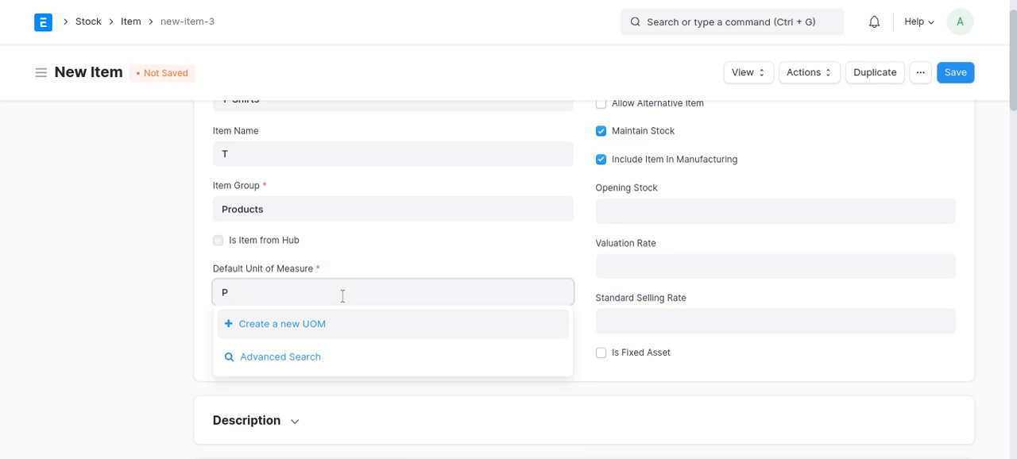
type("ie")
key("BackSpace")
key("BackSpace")
type("cs")
key("BackSpace")
key("BackSpace")
key("BackSpace")
type("pc")
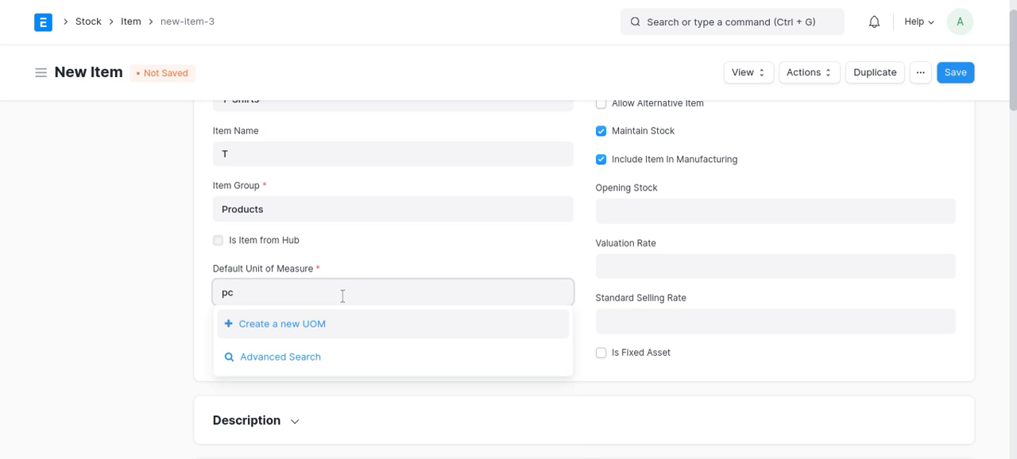
key("BackSpace")
key("BackSpace")
- Set the item's default unit of measure to Nos
type("nos")
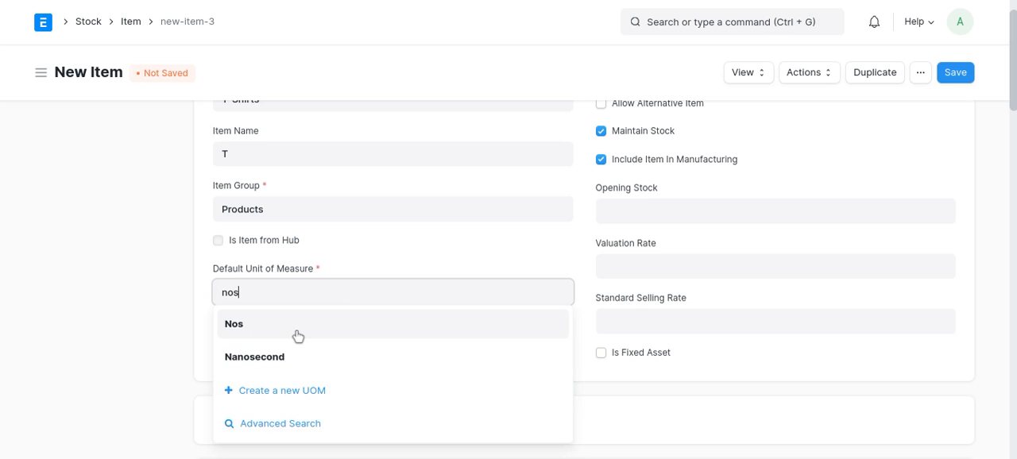
left_click(260, 335)
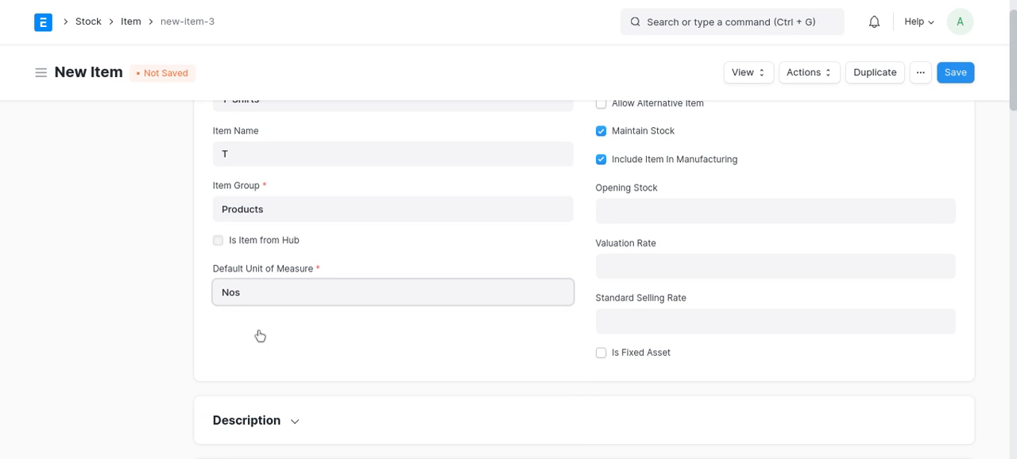
- Set the item's opening stock to 50, valuation rate to 300 and standard selling rate to 1000
left_click(641, 212)
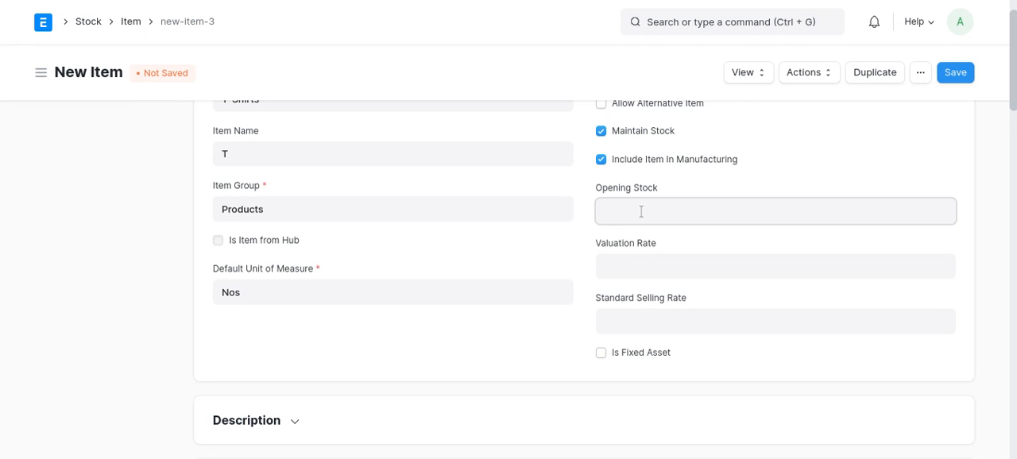
type("50")
left_click(639, 262)
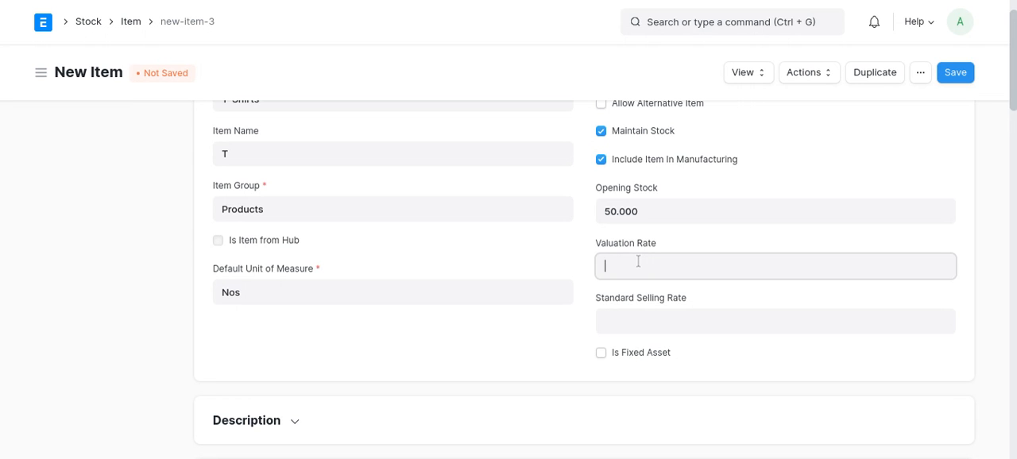
type("300")
left_click(628, 321)
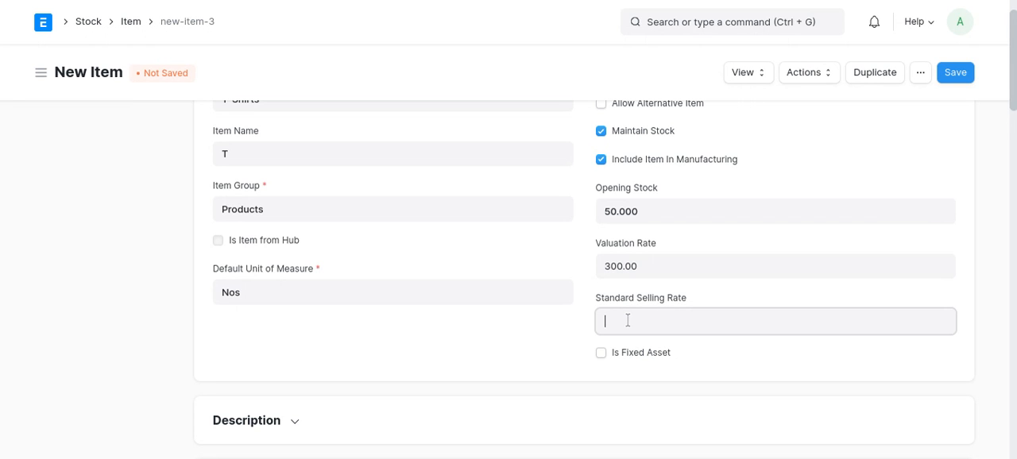
type("1000")
left_click(538, 318)
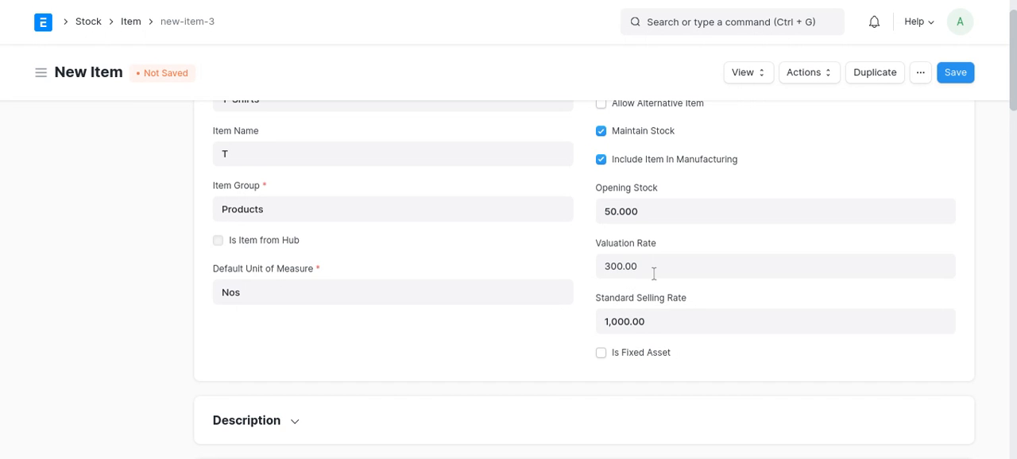
- Examine the new item's Description section, including the brand choices, and its Inventory settings
scroll(644, 276, "down", 3)
left_click(244, 296)
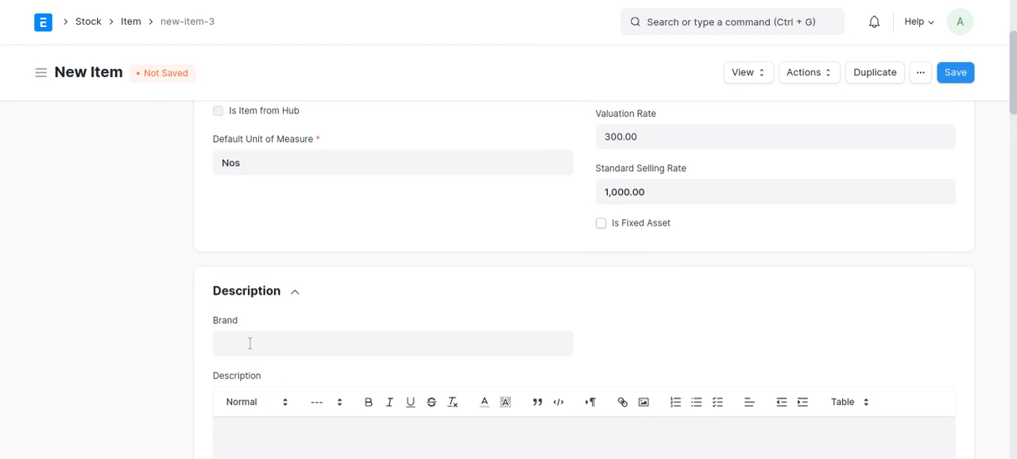
scroll(260, 252, "down", 3)
left_click(271, 192)
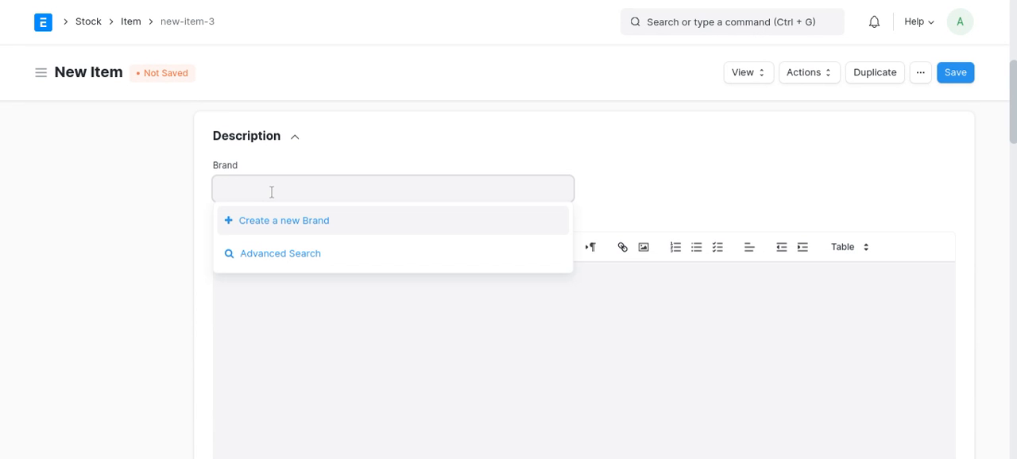
left_click(258, 324)
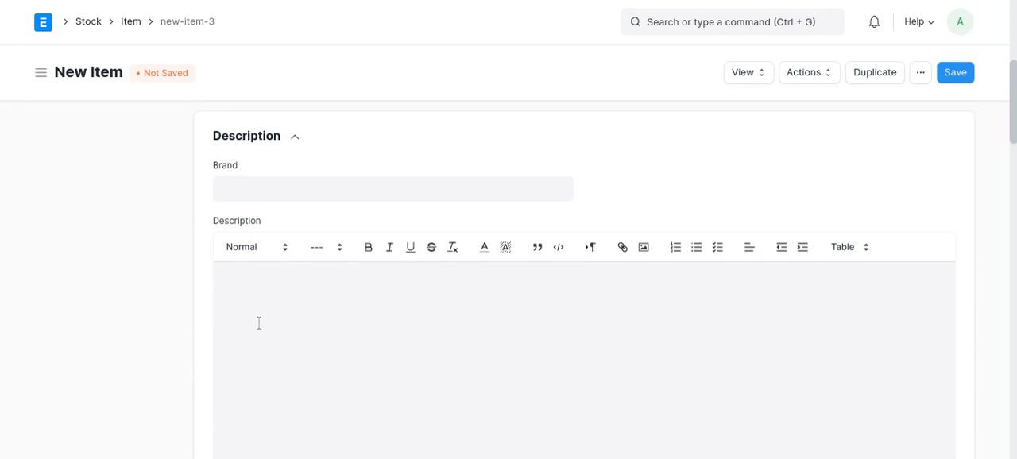
left_click(262, 186)
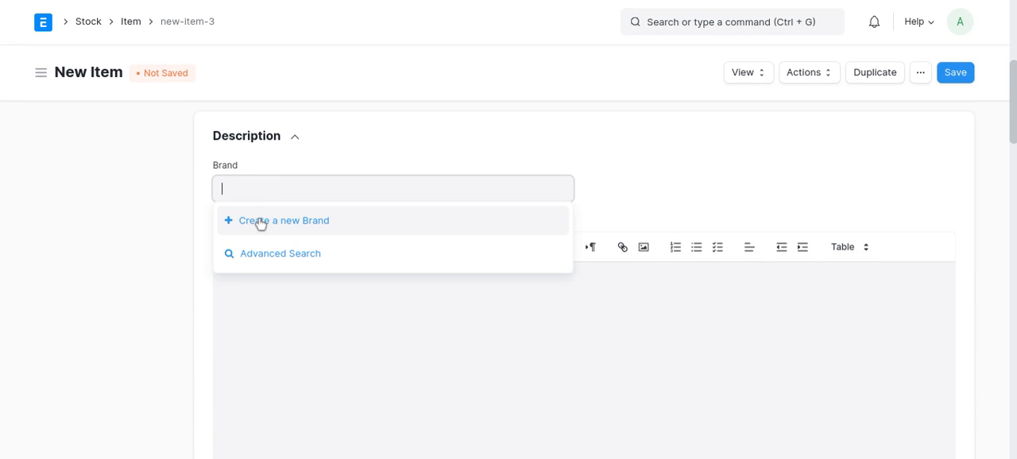
left_click(252, 308)
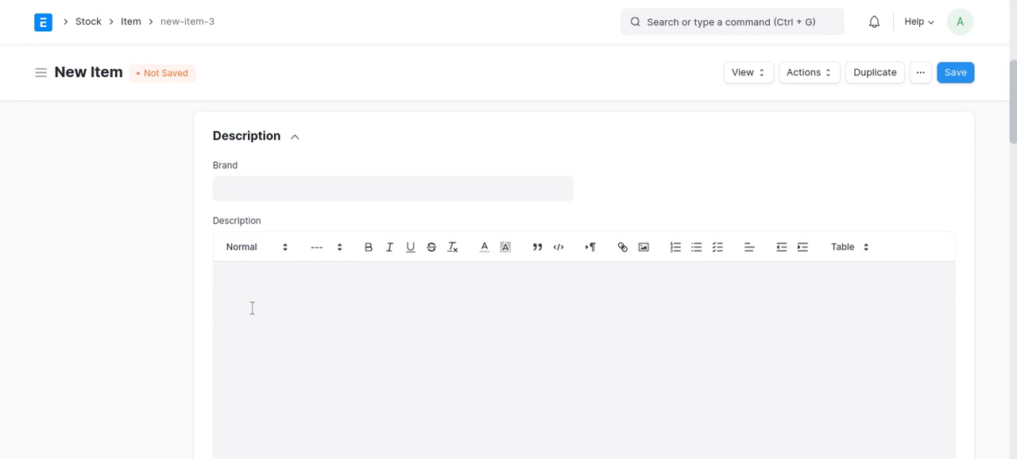
scroll(252, 308, "down", 5)
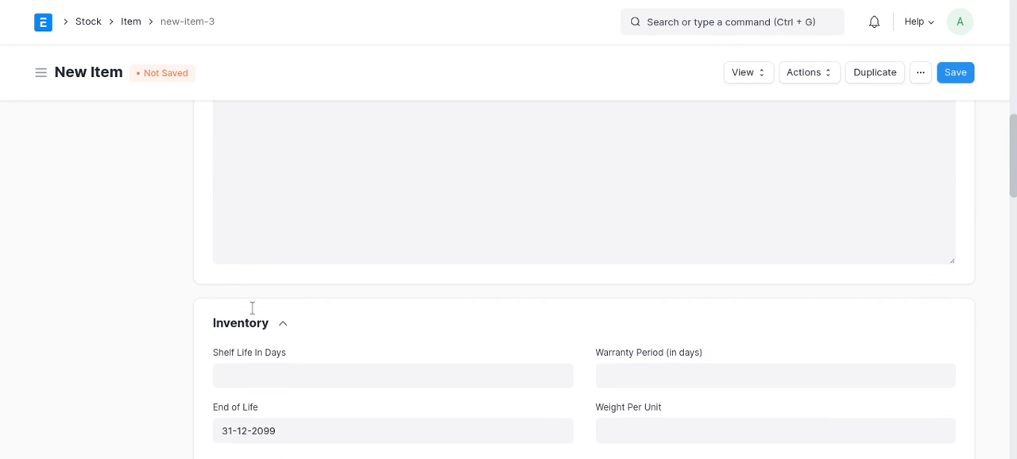
scroll(252, 309, "down", 1)
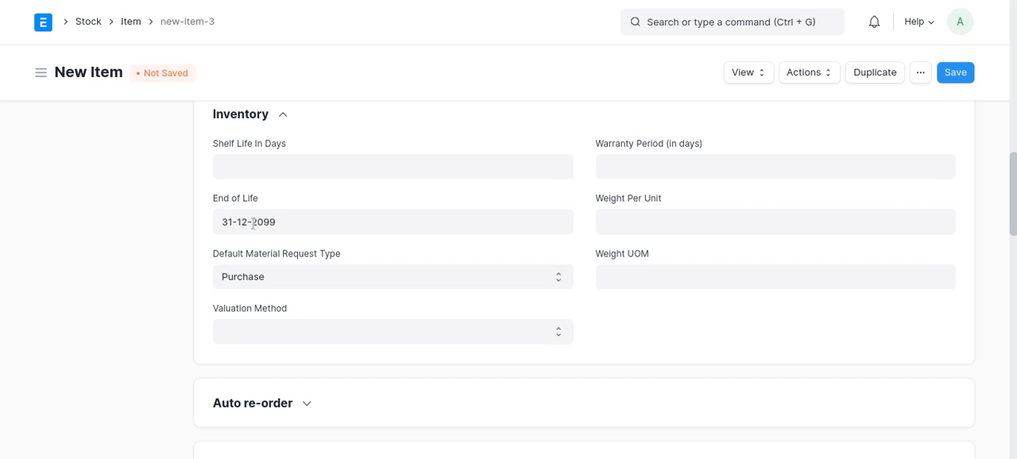
scroll(253, 225, "down", 1)
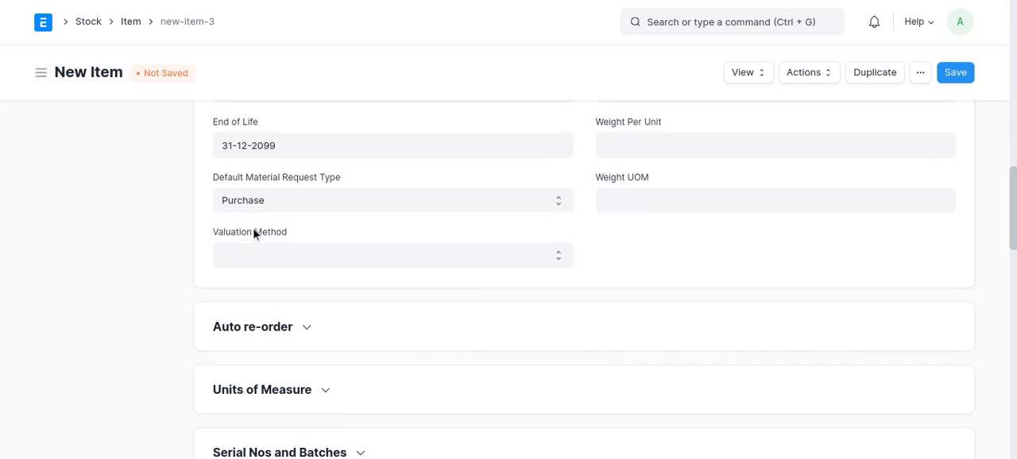
- Save the new item, then change its item name to T-Shirt and save the change
left_click(956, 80)
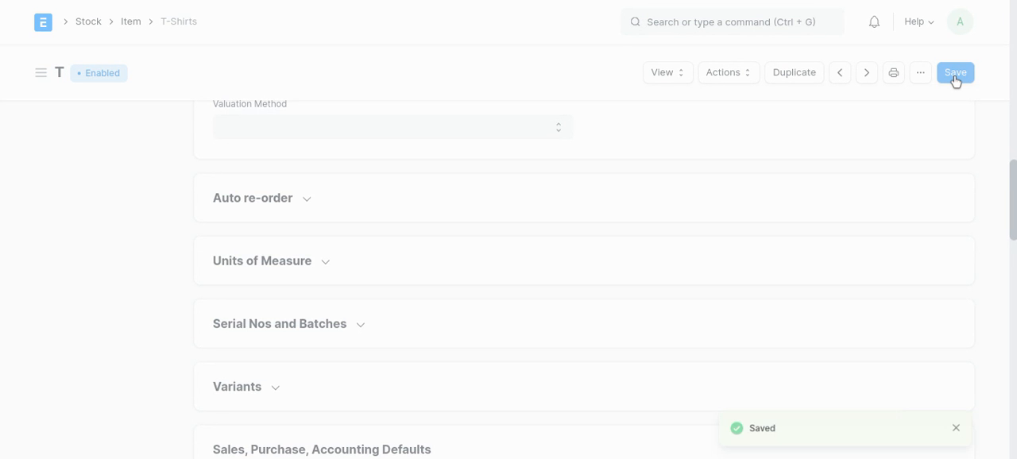
scroll(477, 213, "down", 7)
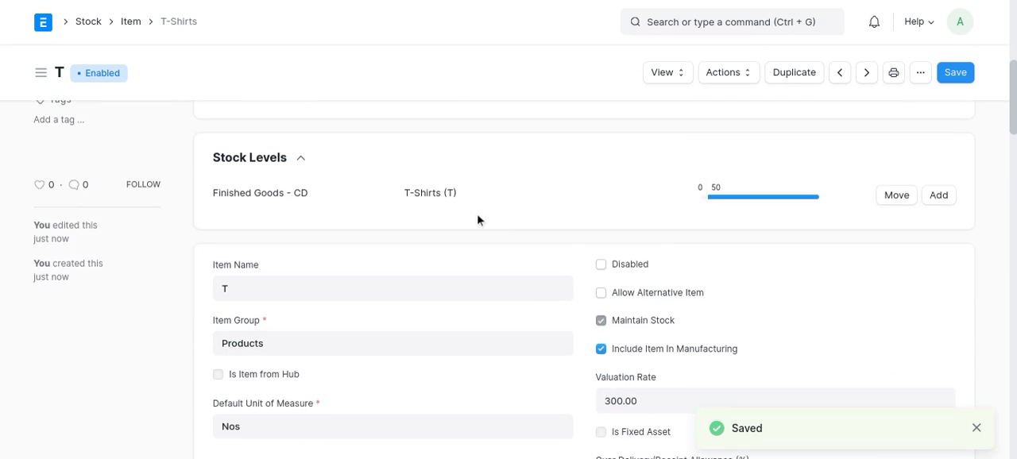
left_click(309, 166)
type("-Shirt")
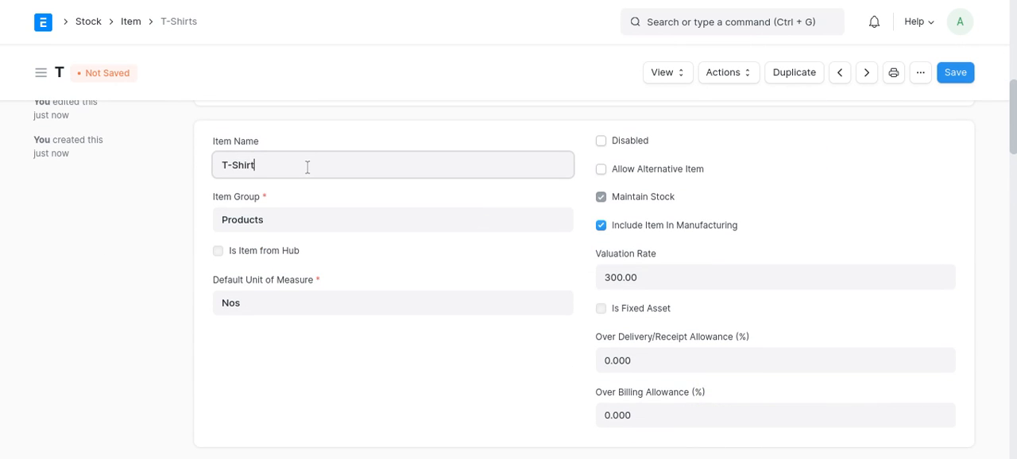
left_click(965, 76)
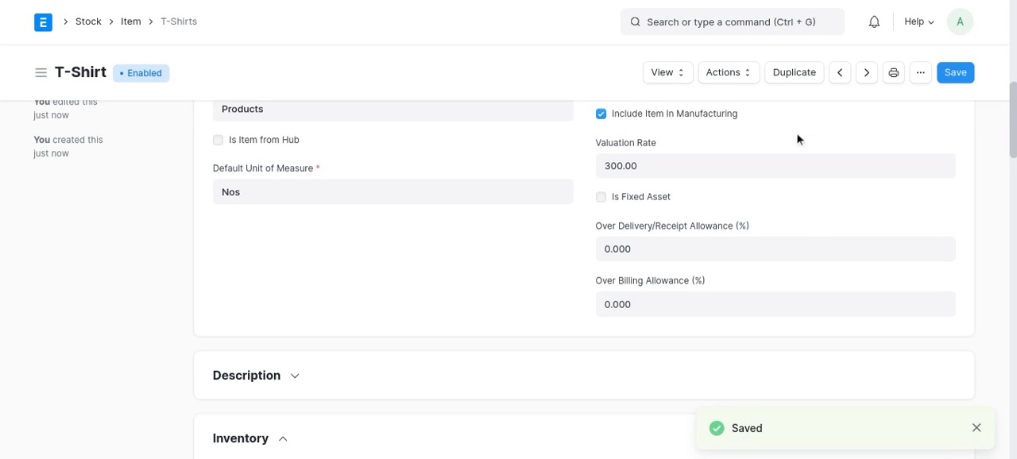
- Add an auto re-order row to the item with Finished Goods - CD as the warehouse to request for
scroll(687, 190, "down", 3)
scroll(687, 189, "down", 5)
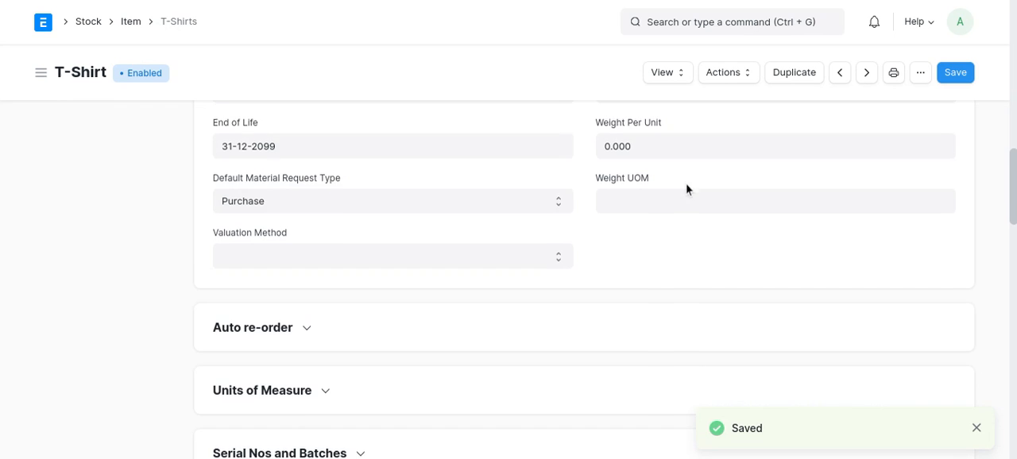
left_click(262, 216)
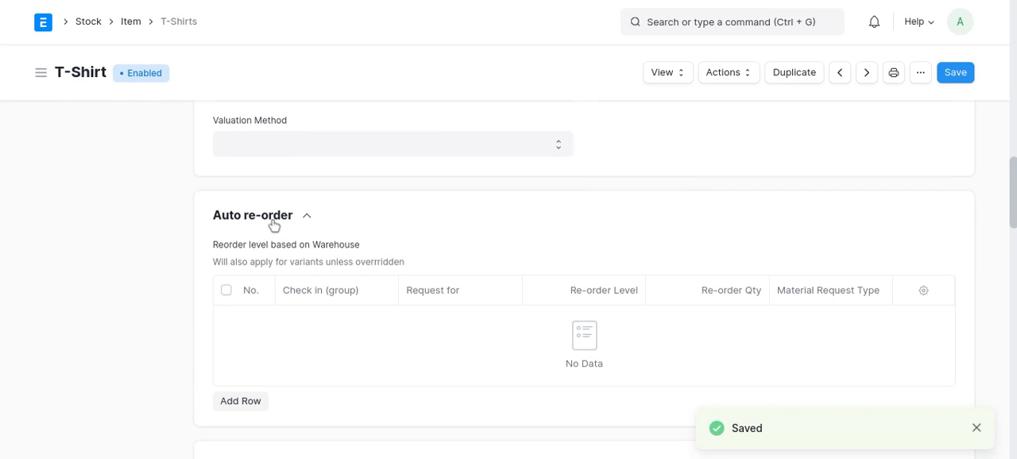
left_click(228, 401)
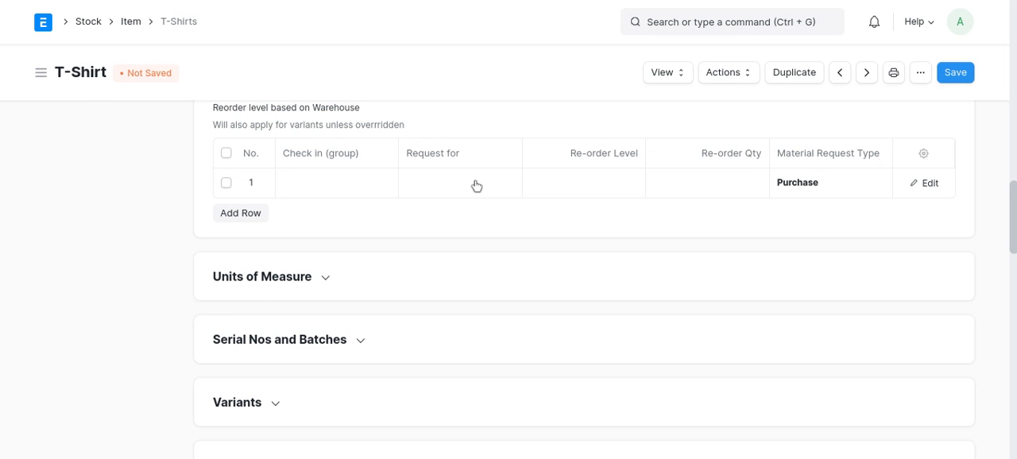
left_click(941, 188)
left_click(341, 249)
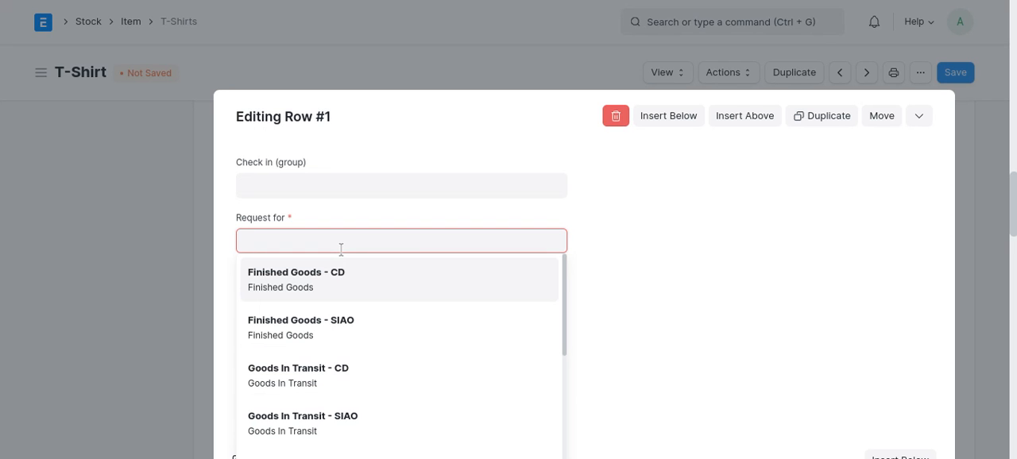
left_click(338, 285)
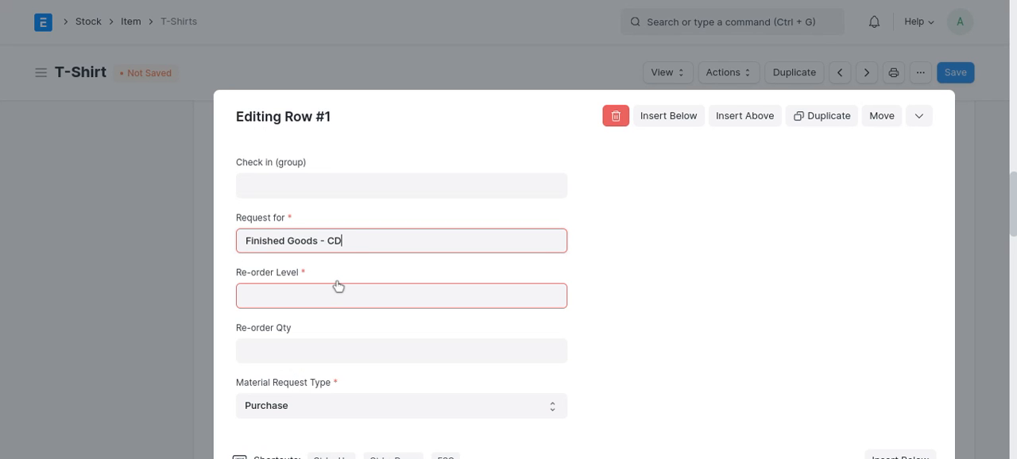
- Set the re-order row's level to 100 and its re-order quantity to 500, keeping the Purchase request type, and close the row
left_click(310, 299)
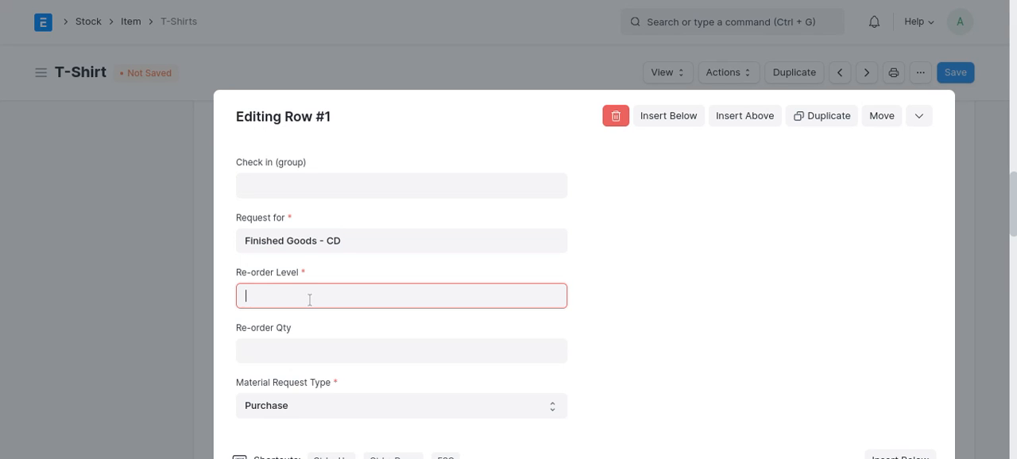
type("100")
left_click(295, 348)
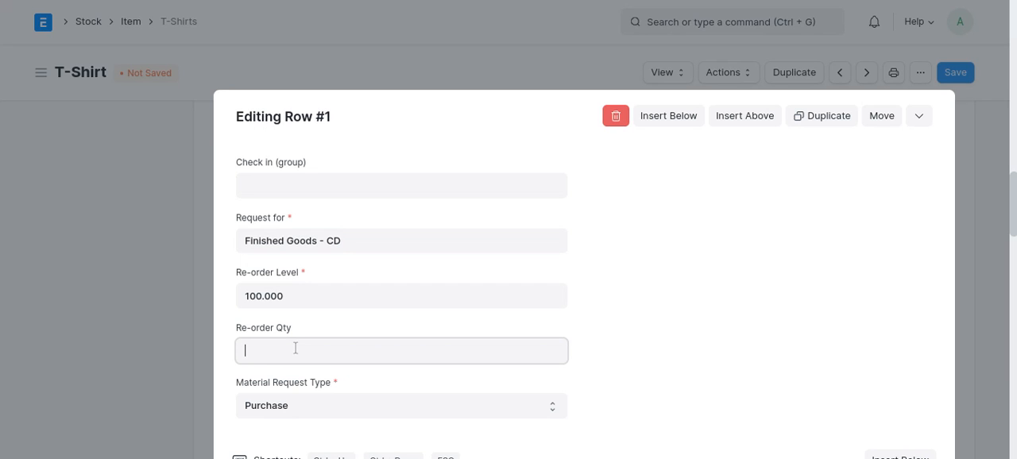
type("500")
left_click(579, 310)
scroll(578, 310, "down", 2)
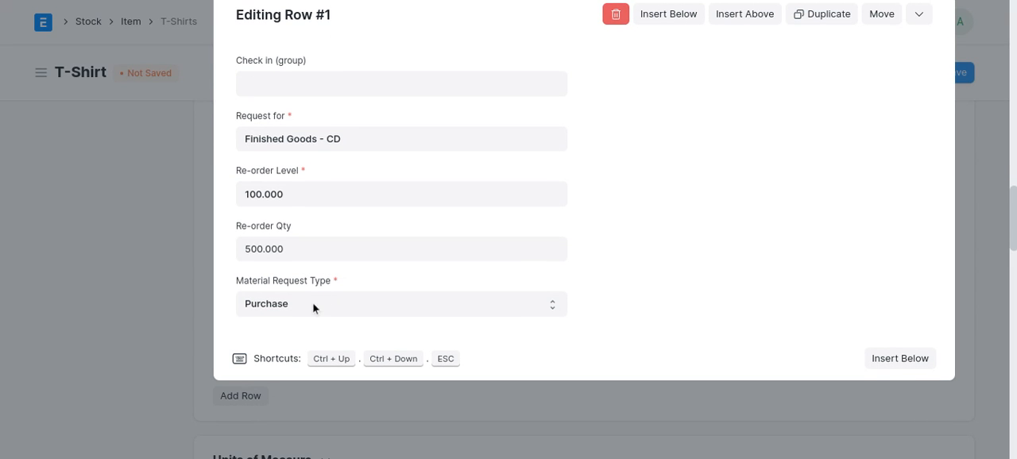
left_click(141, 284)
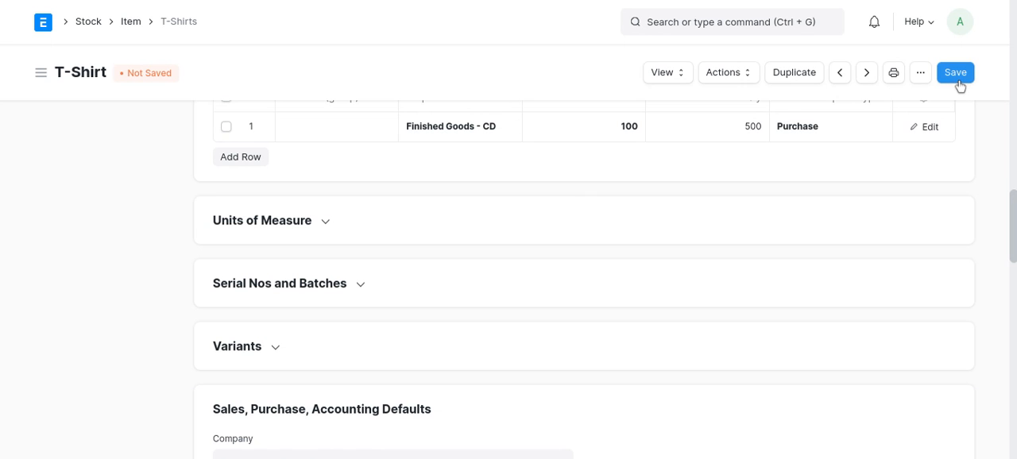
- Open the company's Item Defaults row for editing and set its default income account to Sales - CD
scroll(405, 286, "down", 1)
scroll(408, 287, "down", 1)
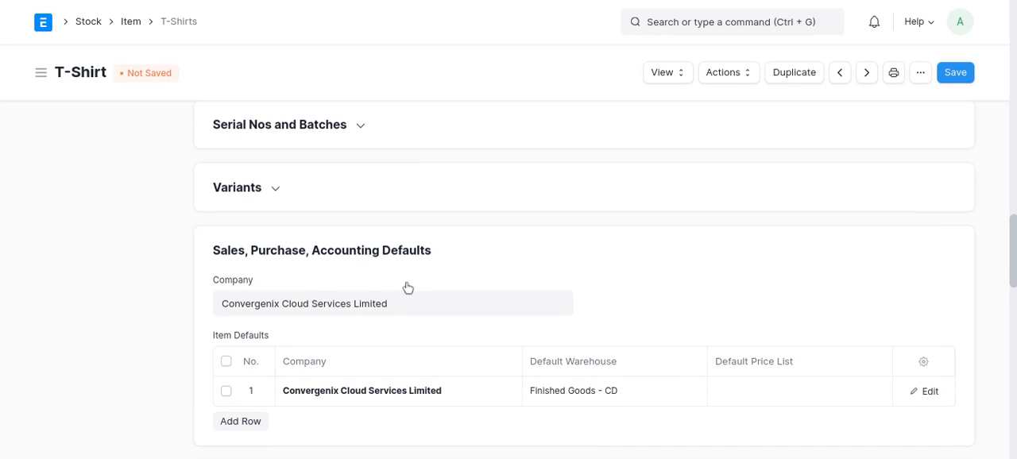
scroll(408, 288, "down", 1)
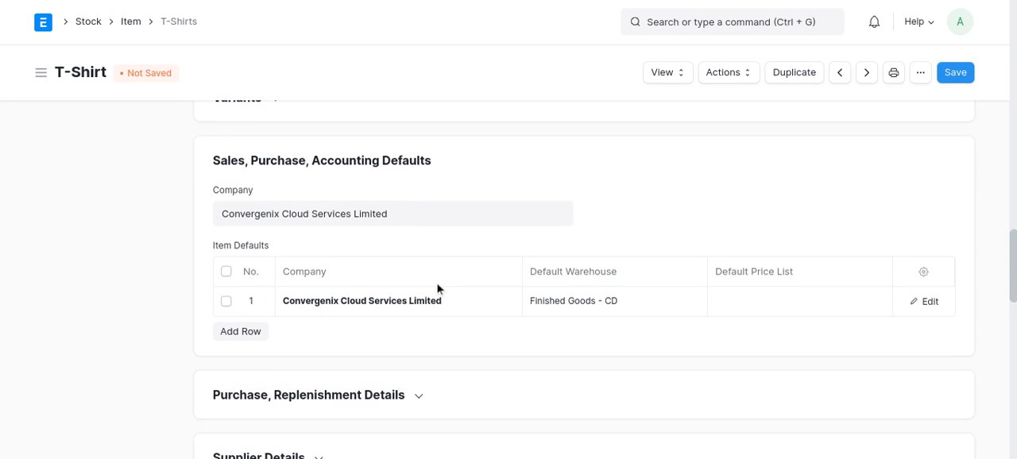
left_click(927, 302)
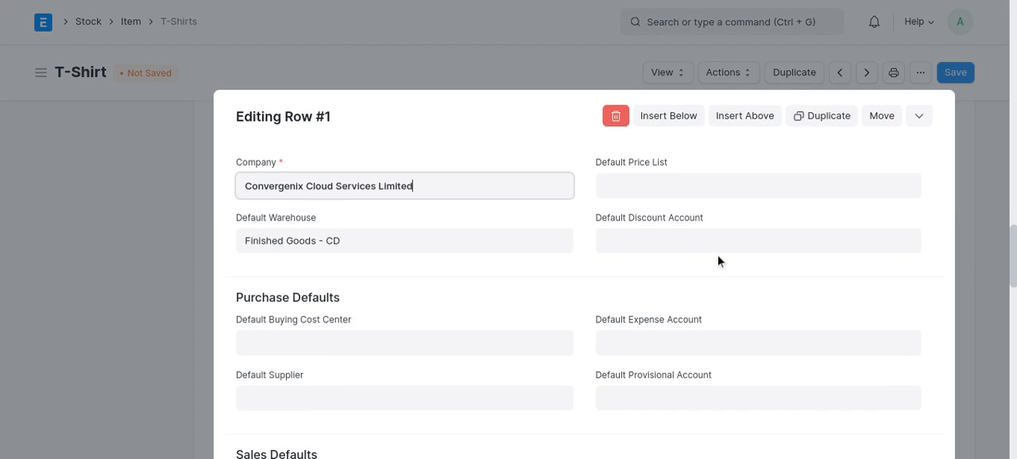
scroll(718, 254, "down", 1)
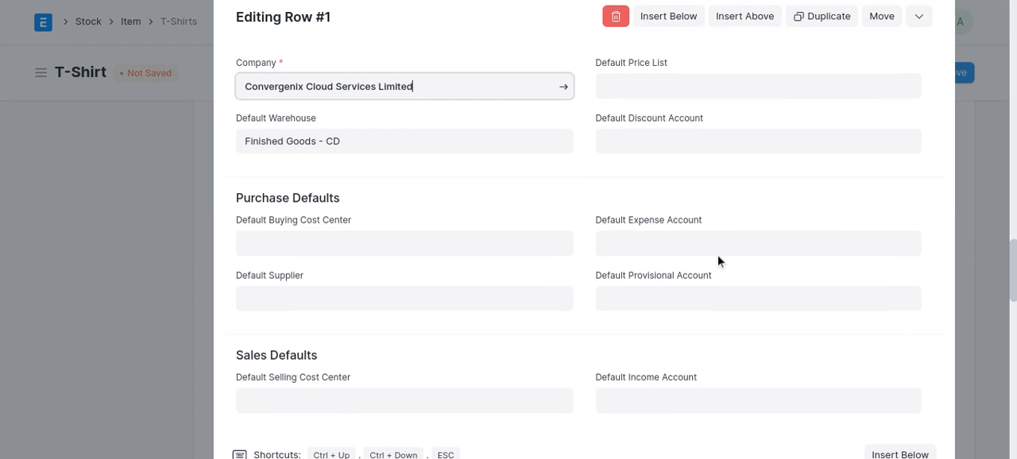
scroll(718, 254, "down", 1)
left_click(674, 323)
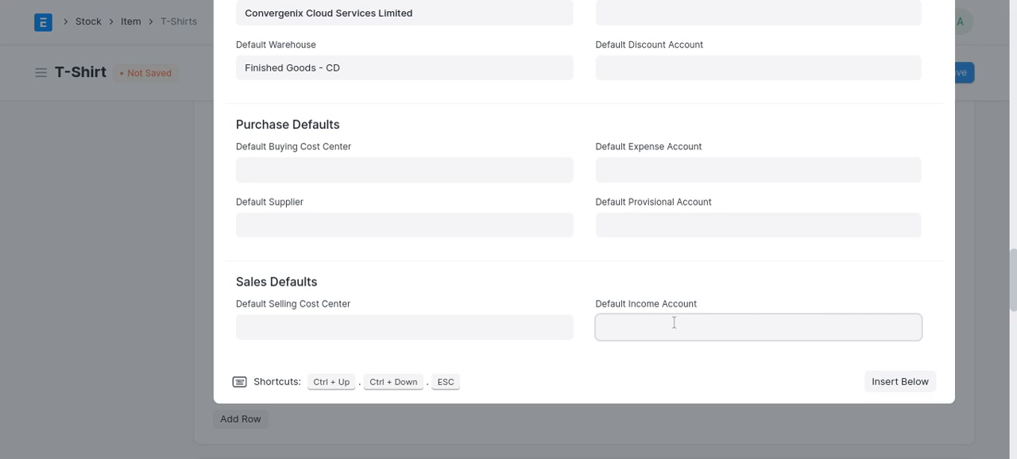
type("sale")
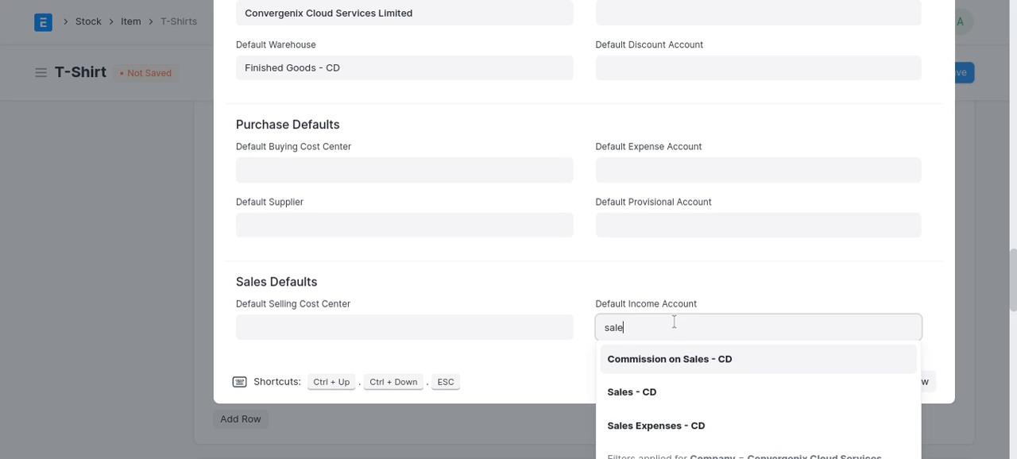
left_click(668, 393)
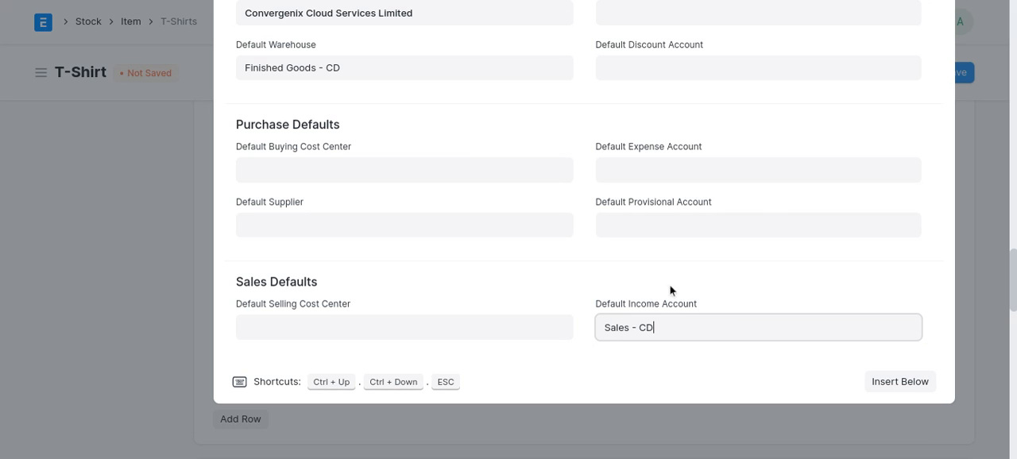
- Set the default expense account to Cost of Goods Sold - CD and close the Item Defaults row
left_click(671, 174)
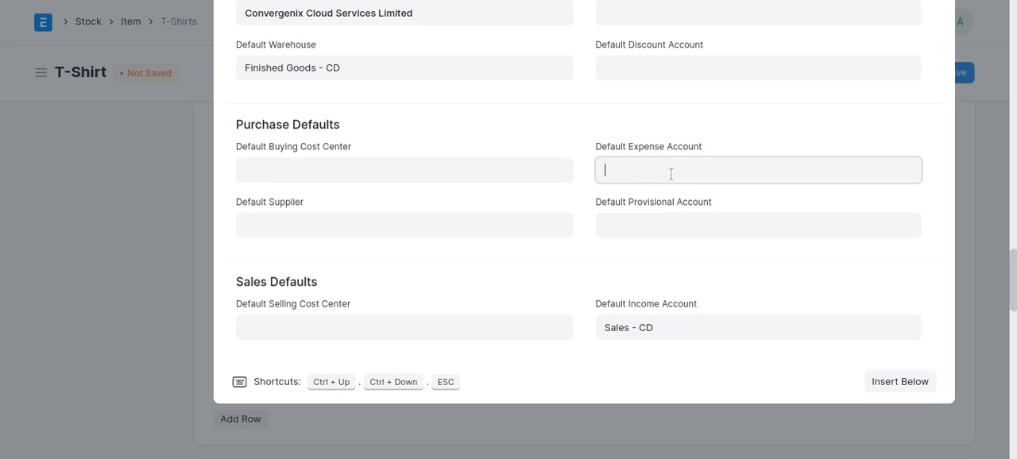
type("cost")
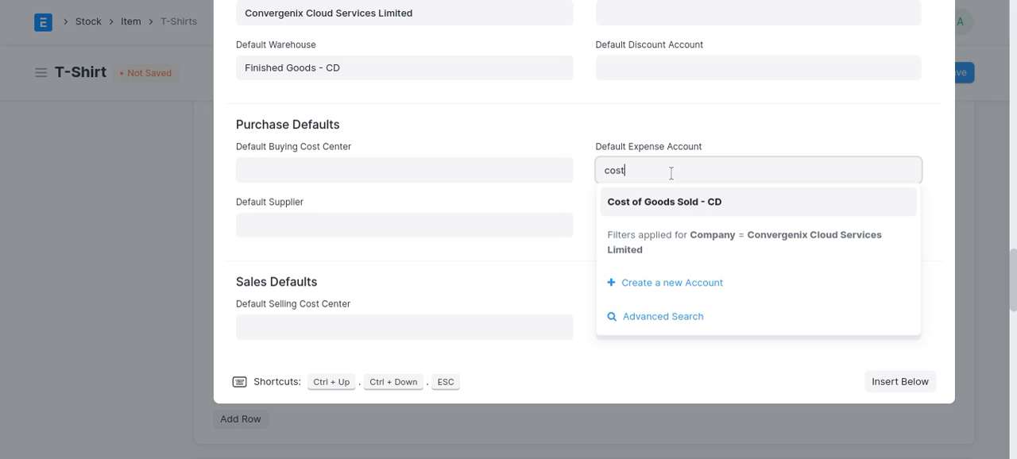
left_click(683, 207)
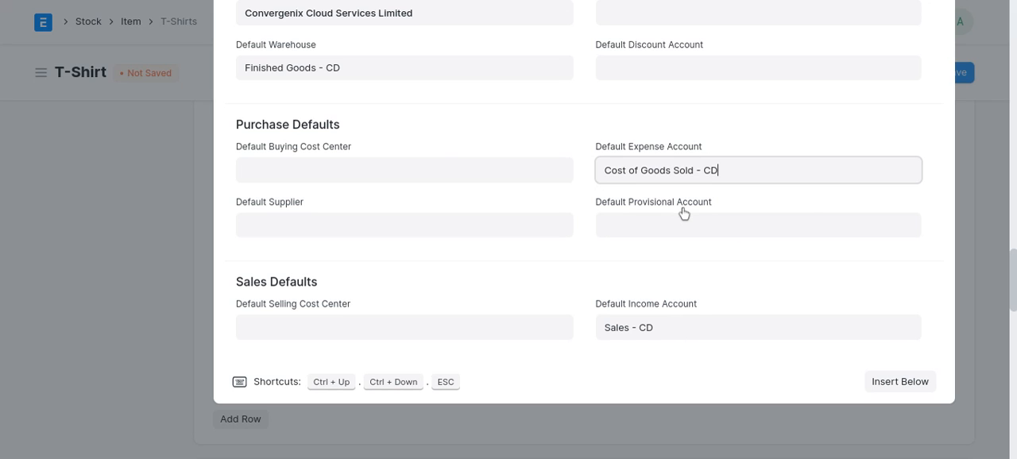
left_click(392, 186)
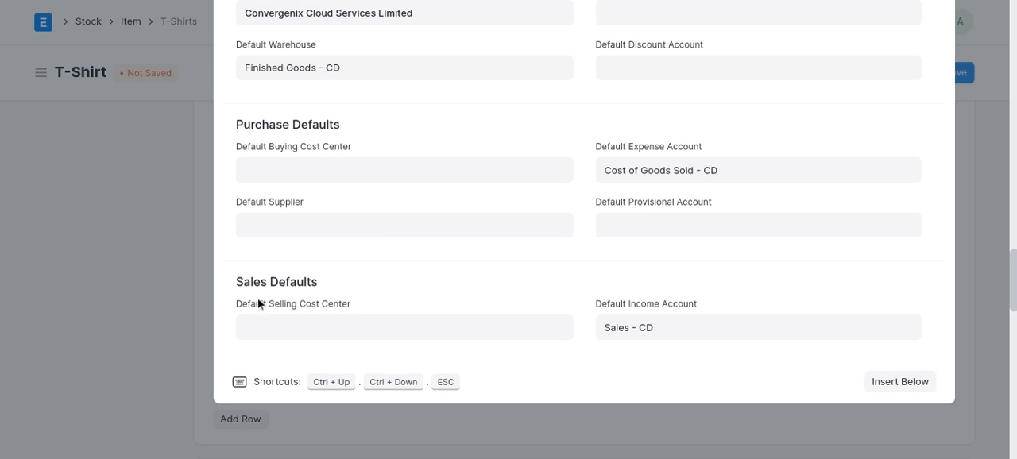
left_click(165, 277)
- Save the item with its re-order rule and default accounts
scroll(712, 230, "up", 2)
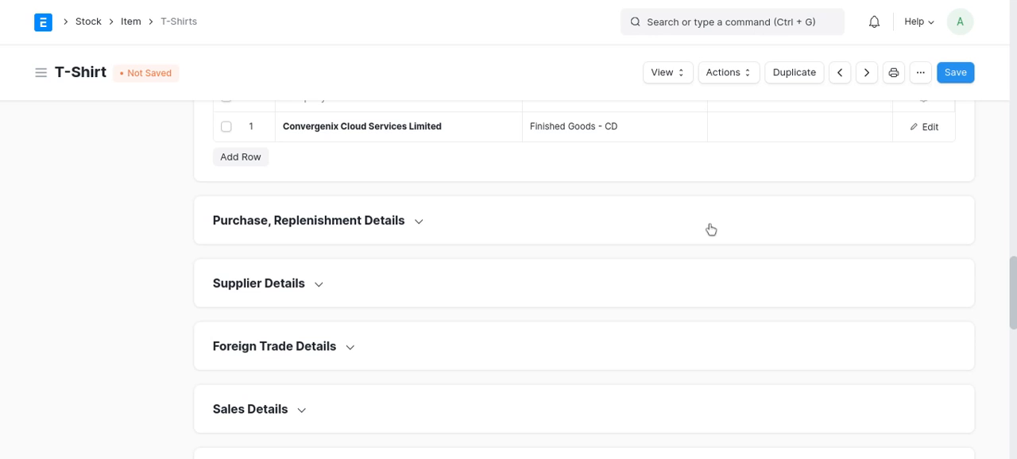
scroll(711, 230, "up", 1)
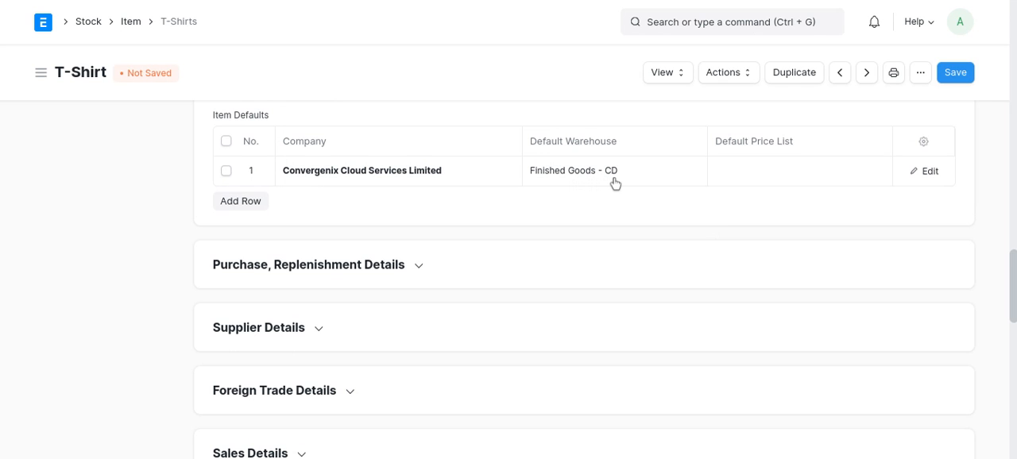
left_click(958, 80)
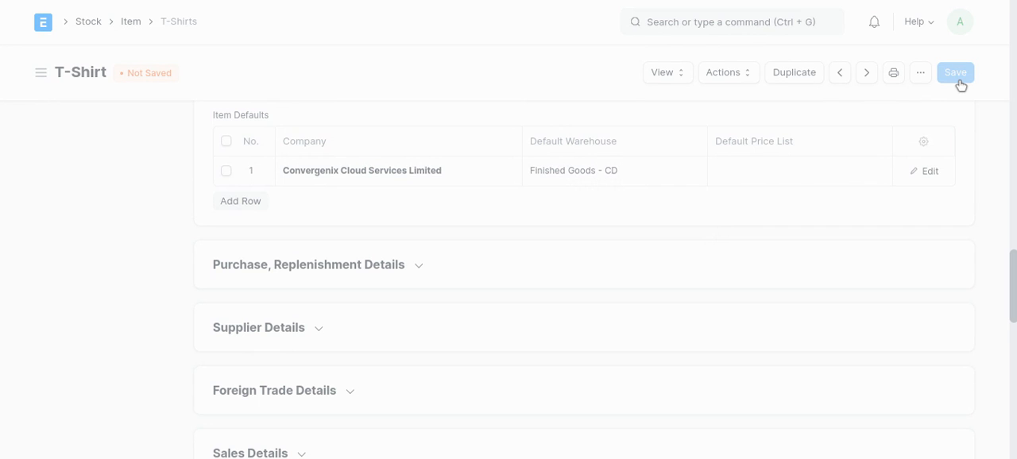
- Review the saved item's overview, stock levels by warehouse and main details
scroll(246, 200, "up", 5)
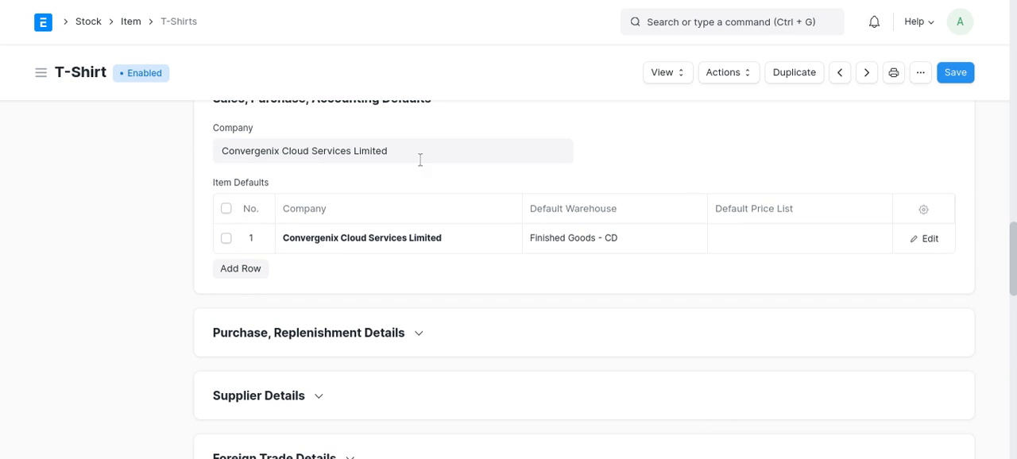
scroll(596, 251, "up", 10)
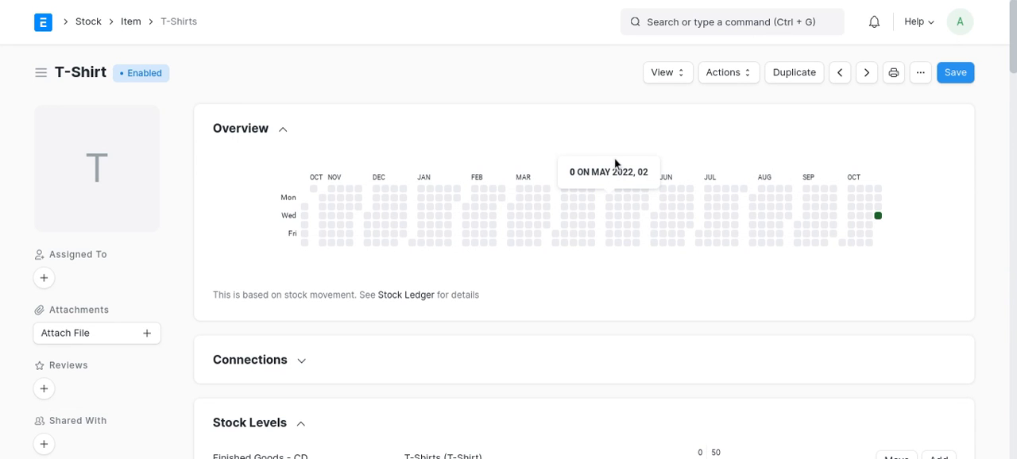
scroll(614, 164, "down", 3)
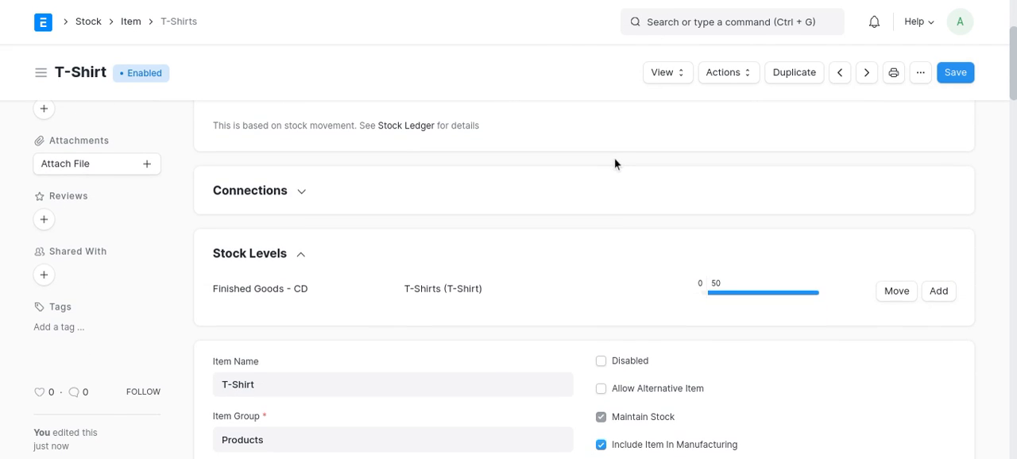
scroll(615, 164, "down", 2)
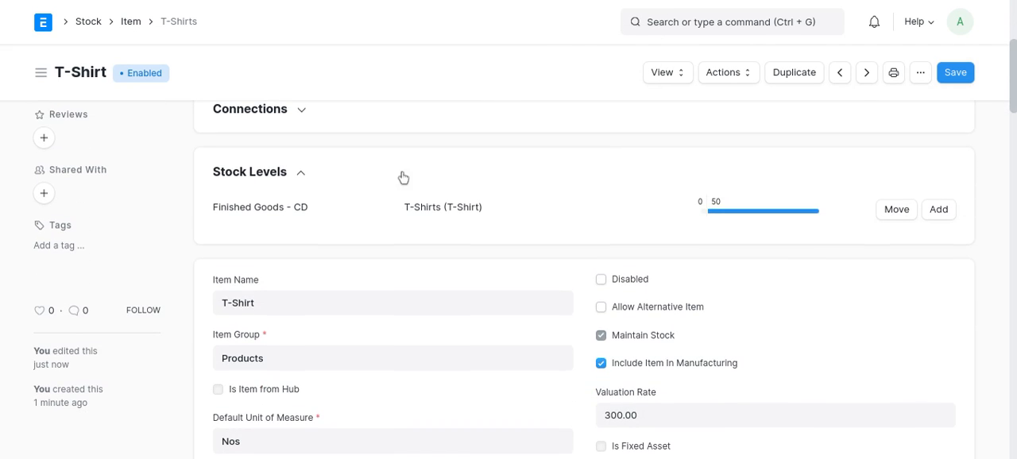
scroll(620, 217, "down", 3)
scroll(616, 270, "up", 2)
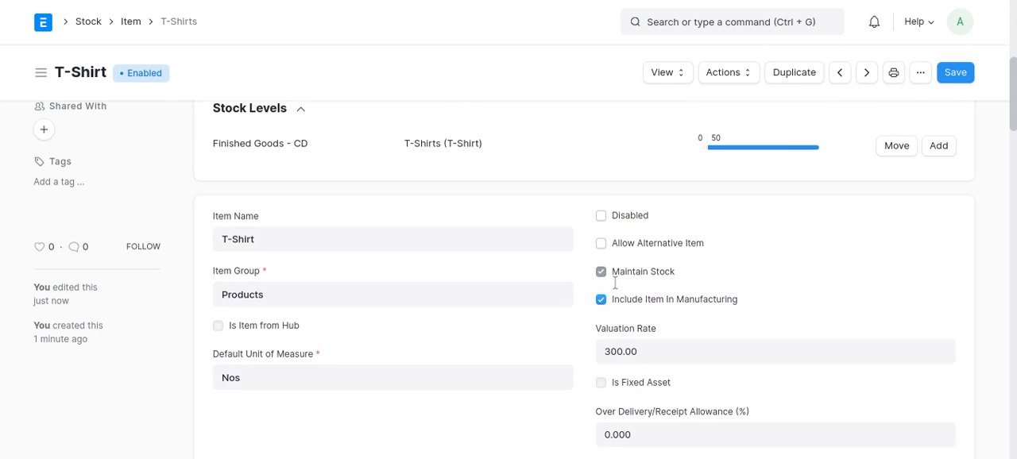